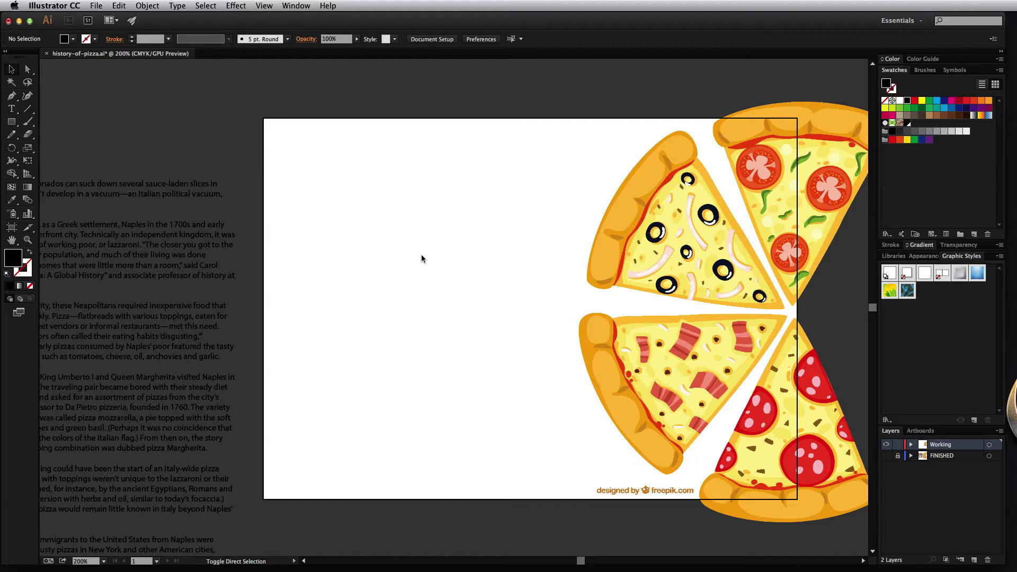
# Add a point-type text line on the poster that reads only 'Pizza', deleting the extra gibberish lines
pyautogui.click(12, 109)
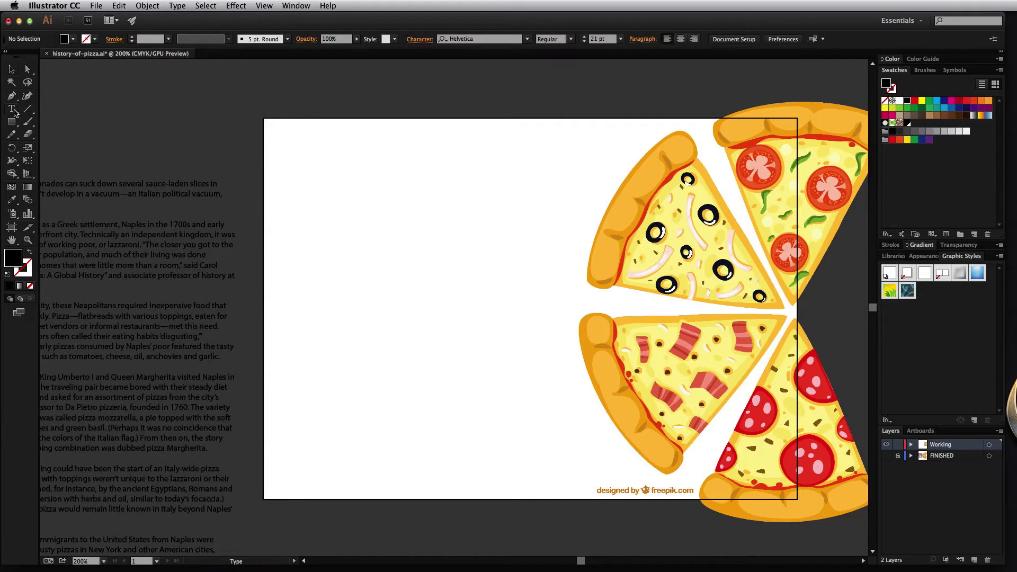
pyautogui.click(322, 216)
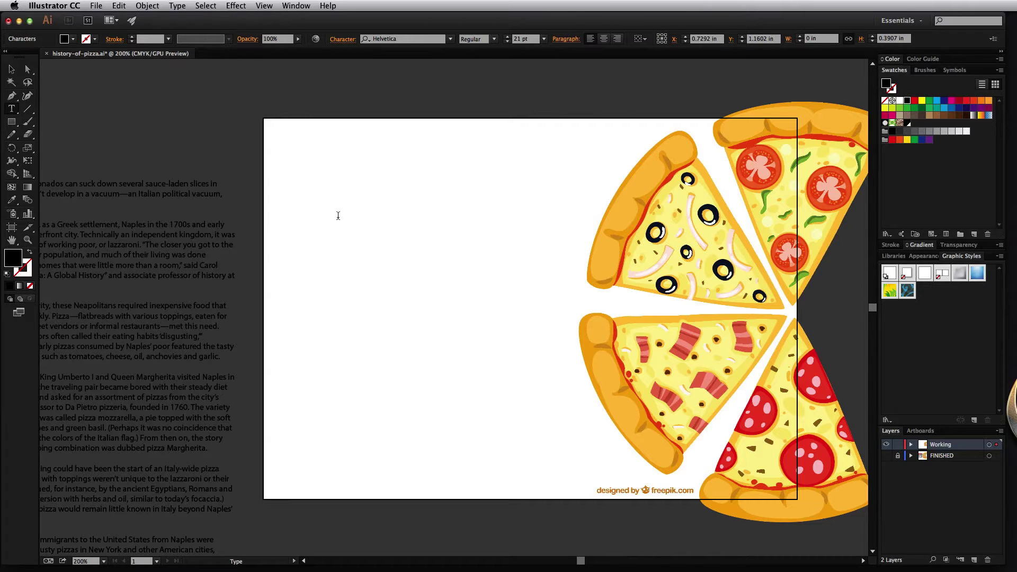
pyautogui.write('Pizza a;sldkfj asldkfj a;lsdkfj alsdkj')
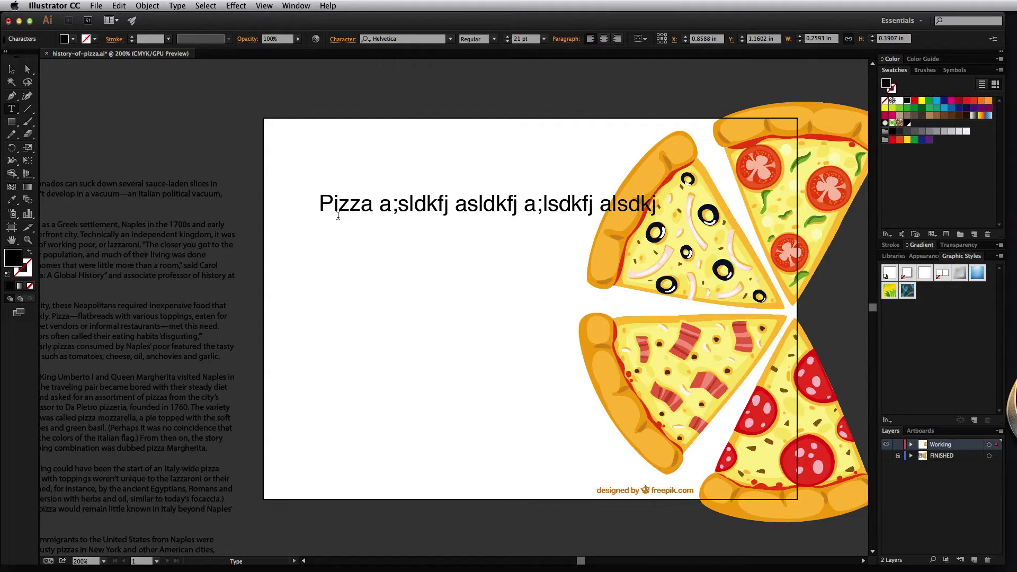
pyautogui.press('Return')
pyautogui.write('sdkf;alsdkfj')
pyautogui.press('Return')
pyautogui.write('a;slkdfj')
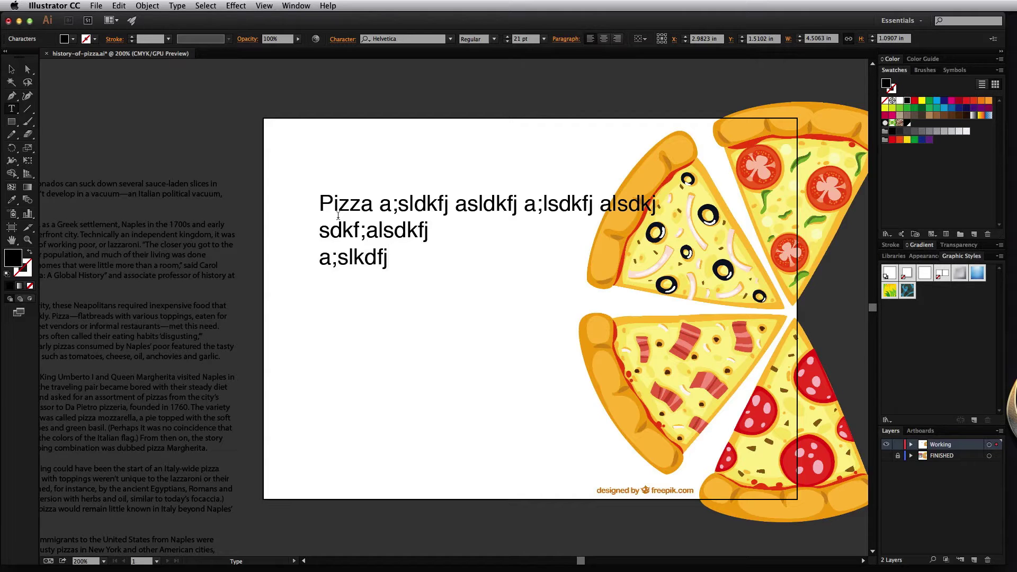
pyautogui.moveTo(406, 256); pyautogui.dragTo(374, 205)
pyautogui.press('BackSpace')
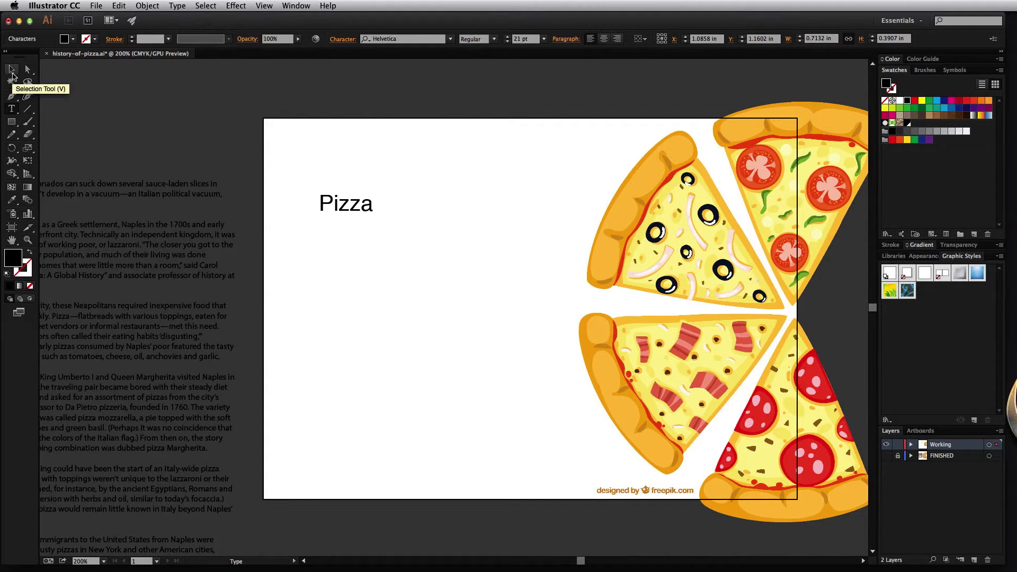
# Scale the Pizza text up to about 94 pt and move it toward the artboard's upper left
pyautogui.click(12, 73)
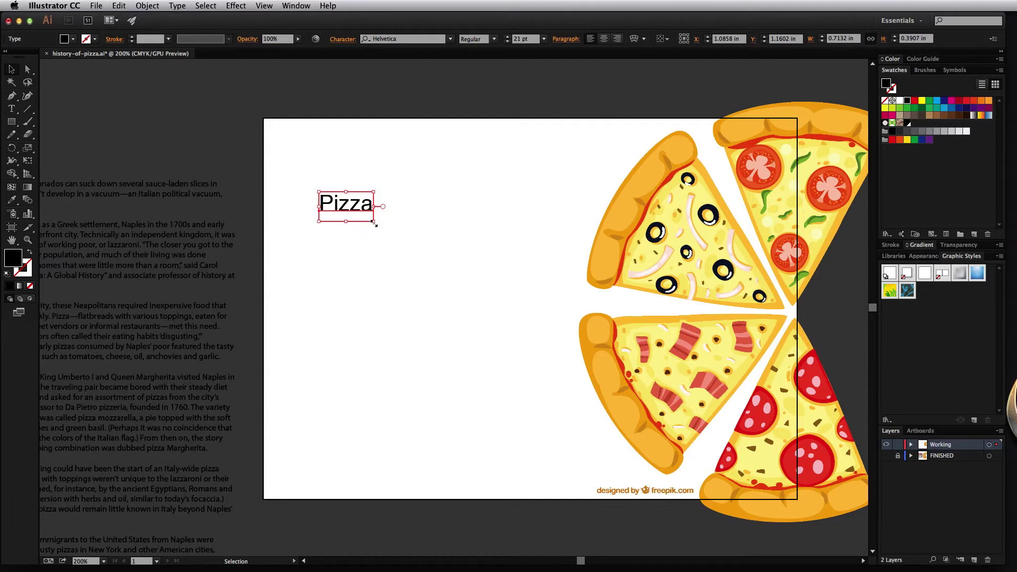
pyautogui.moveTo(375, 224); pyautogui.dragTo(564, 400)
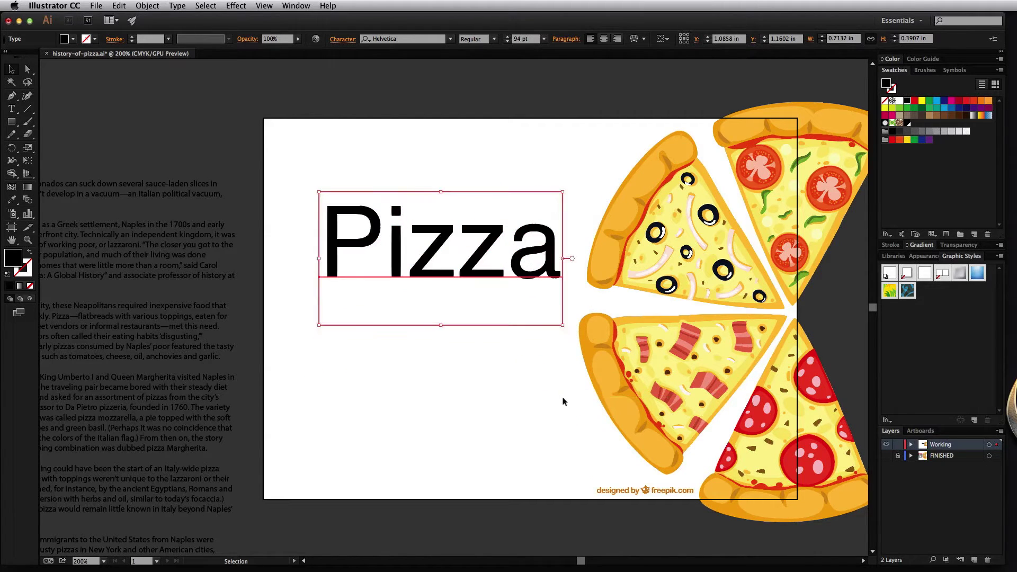
pyautogui.moveTo(533, 268); pyautogui.dragTo(507, 222)
pyautogui.click(514, 310)
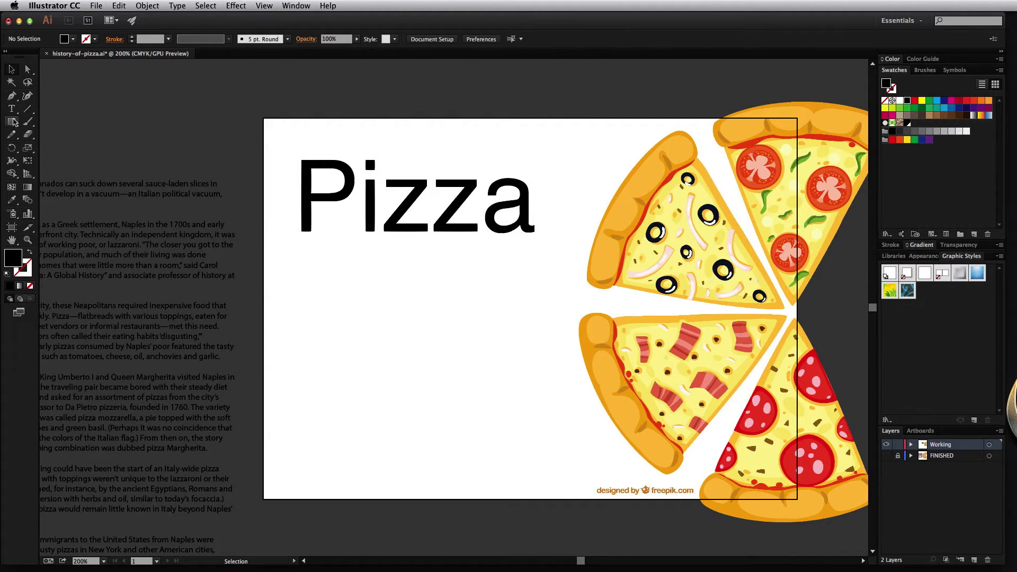
# Type 'HISTORY OF' and place it at about 23.56 pt directly above the Pizza title
pyautogui.click(11, 109)
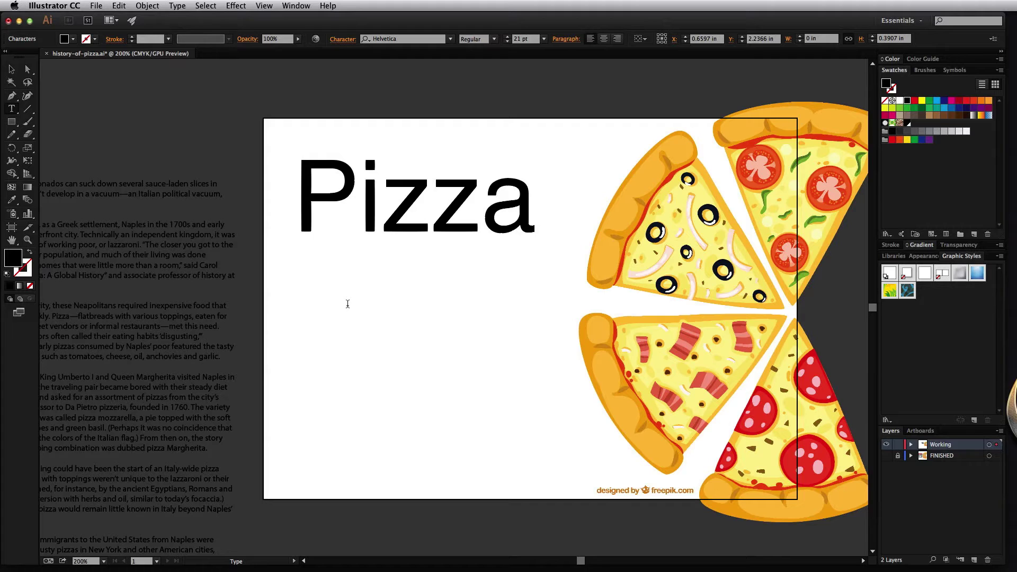
pyautogui.write('HISTORY OF')
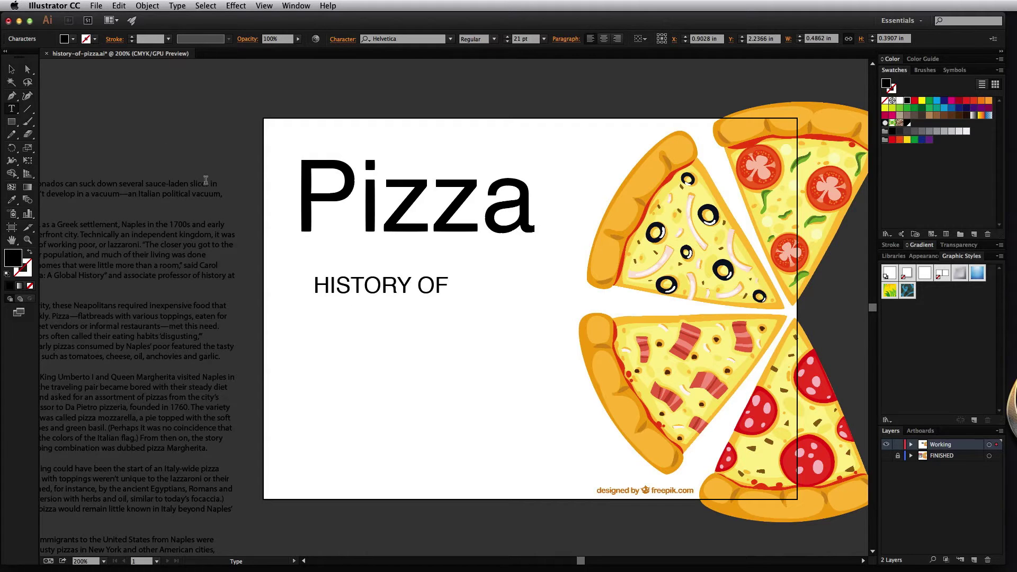
pyautogui.press('Escape')
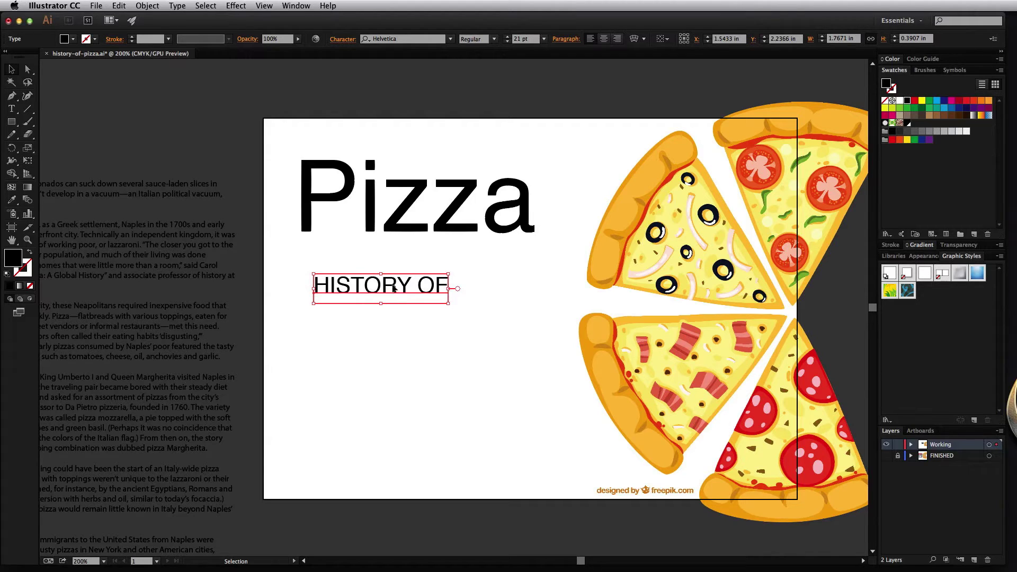
pyautogui.moveTo(390, 289); pyautogui.dragTo(458, 166)
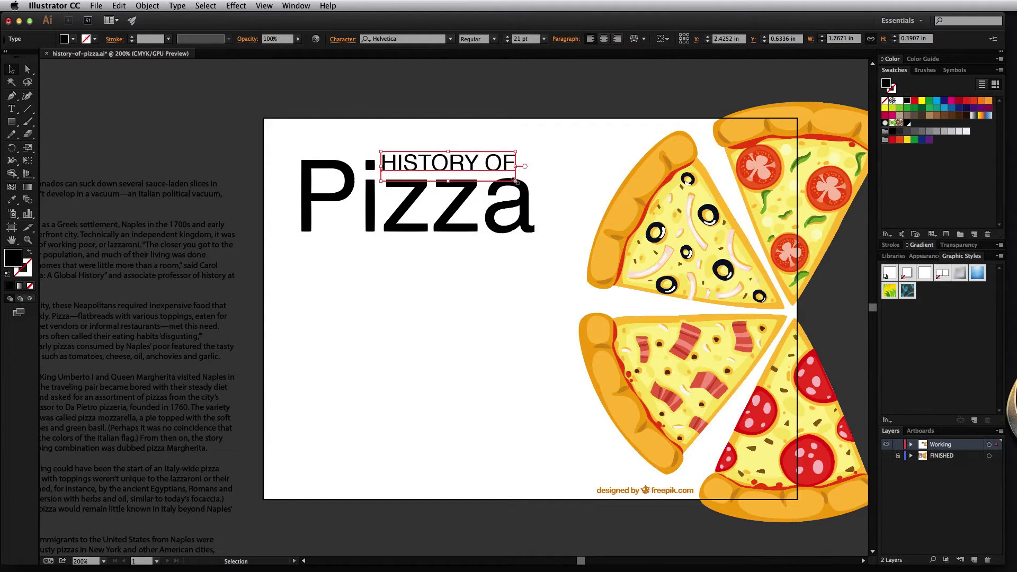
pyautogui.moveTo(516, 181); pyautogui.dragTo(532, 207)
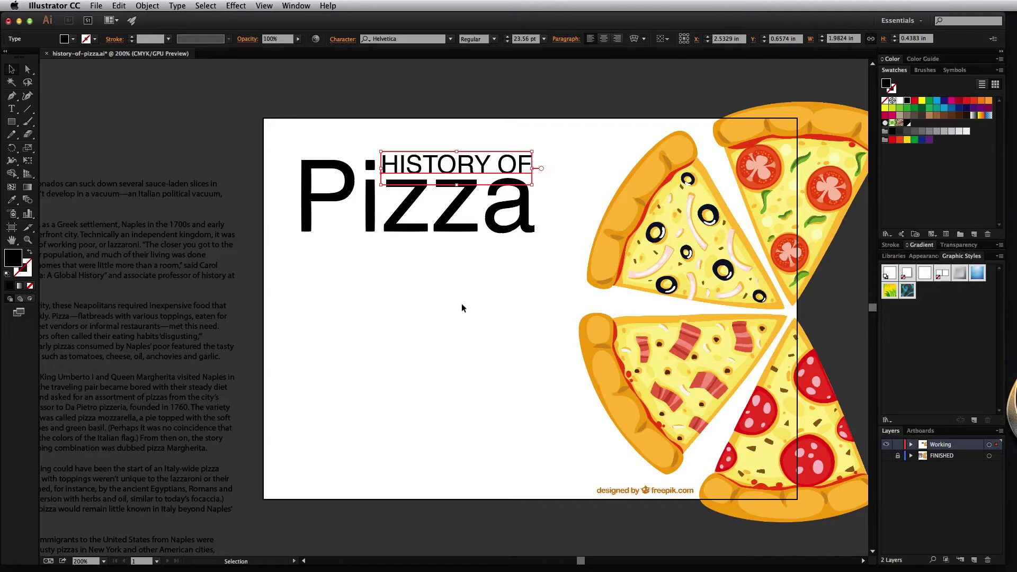
pyautogui.click(461, 306)
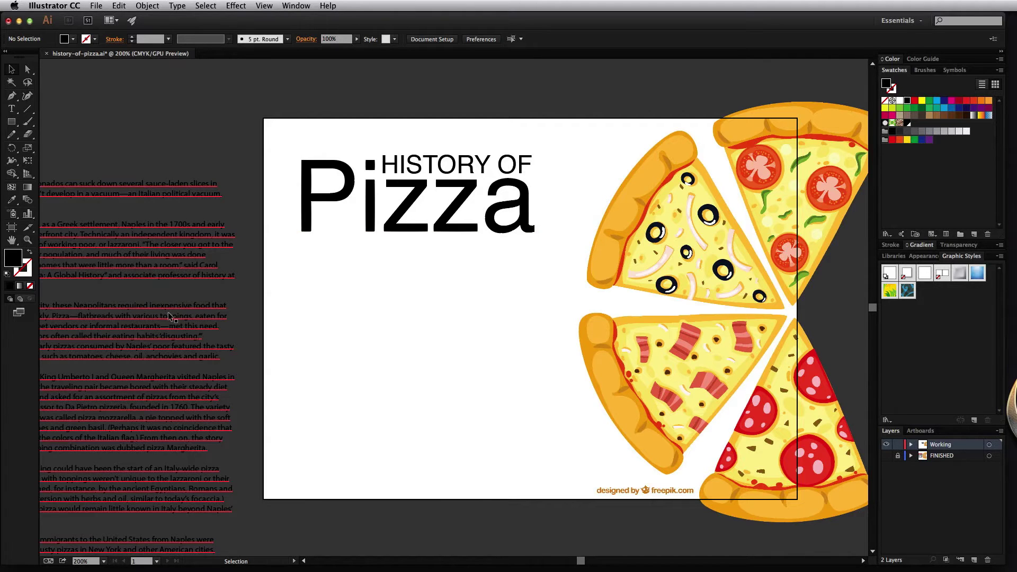
# Copy the full pizza history article from the text block on the pasteboard
pyautogui.hscroll(-5, 170, 316)
pyautogui.click(185, 319)
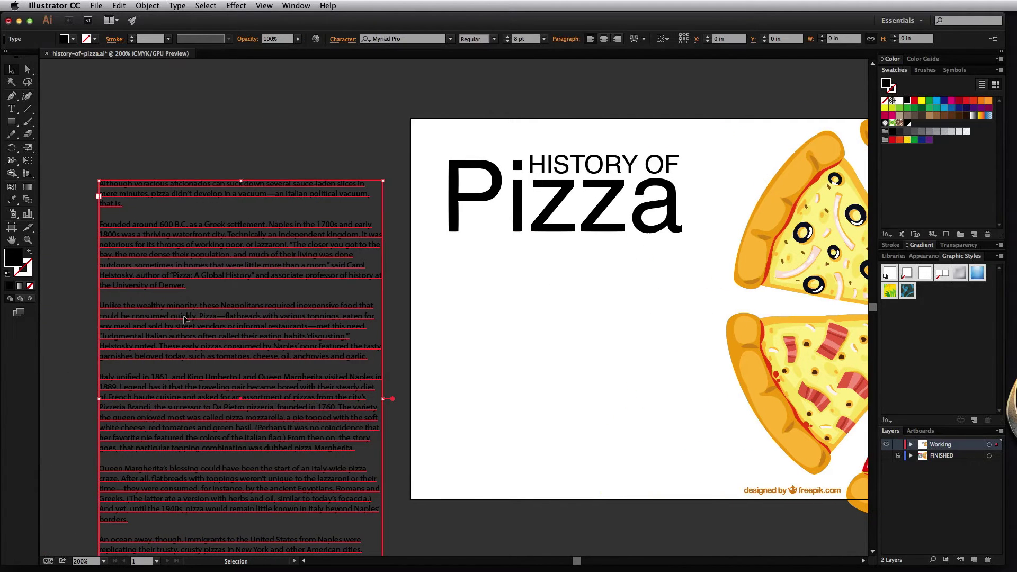
pyautogui.doubleClick(234, 323)
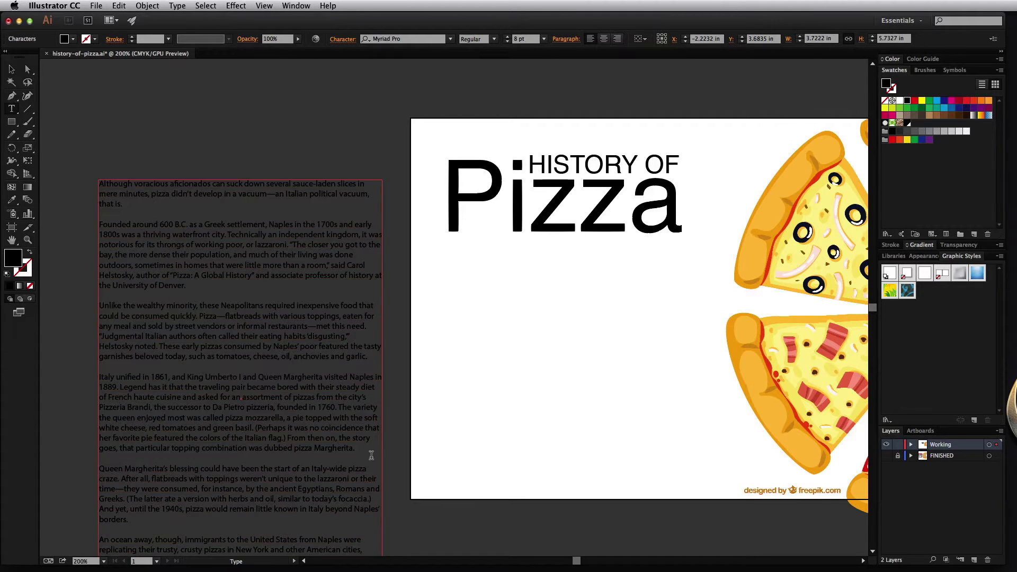
pyautogui.moveTo(365, 447); pyautogui.dragTo(94, 183)
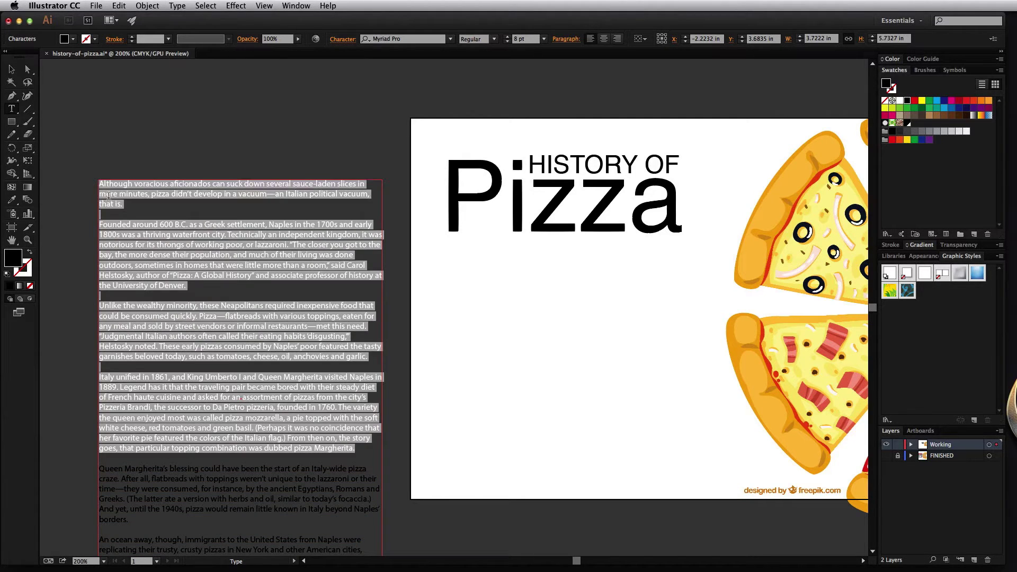
pyautogui.press('super+c')
pyautogui.press('Escape')
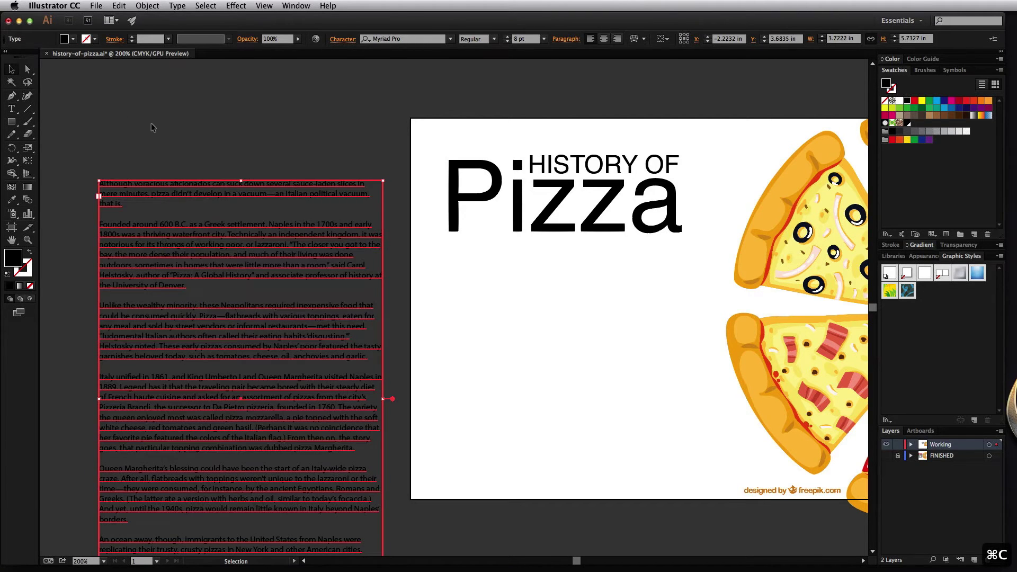
pyautogui.click(152, 128)
pyautogui.hscroll(10, 414, 325)
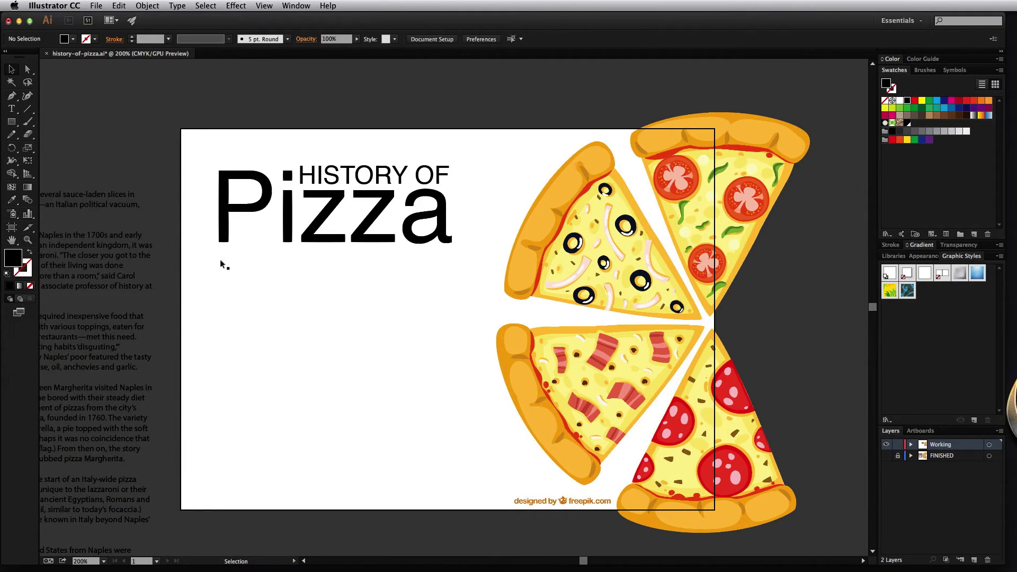
pyautogui.click(16, 112)
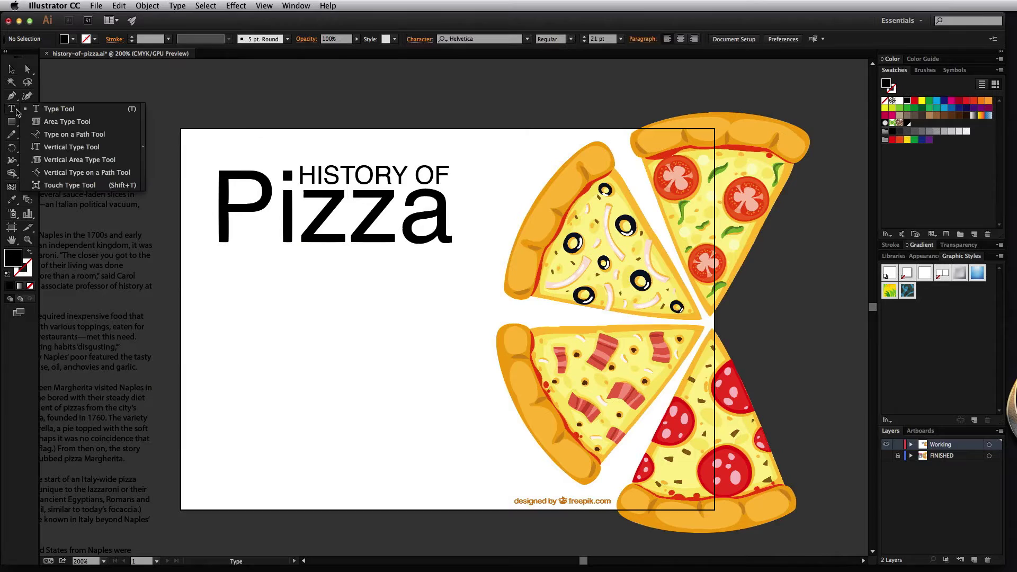
# Draw an area text frame below the title and paste the article, replacing the placeholder text
pyautogui.click(44, 112)
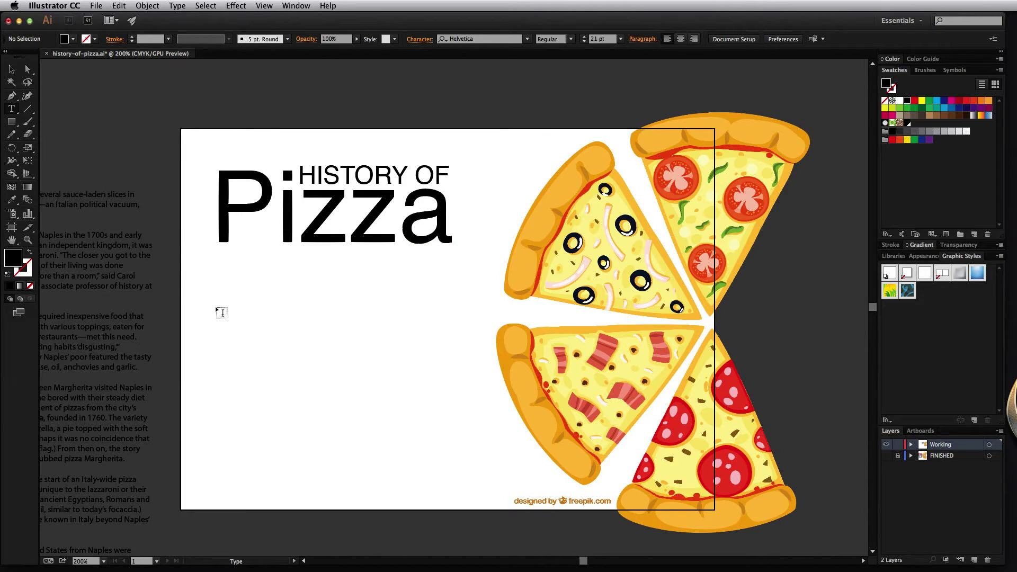
pyautogui.moveTo(216, 292); pyautogui.dragTo(359, 526)
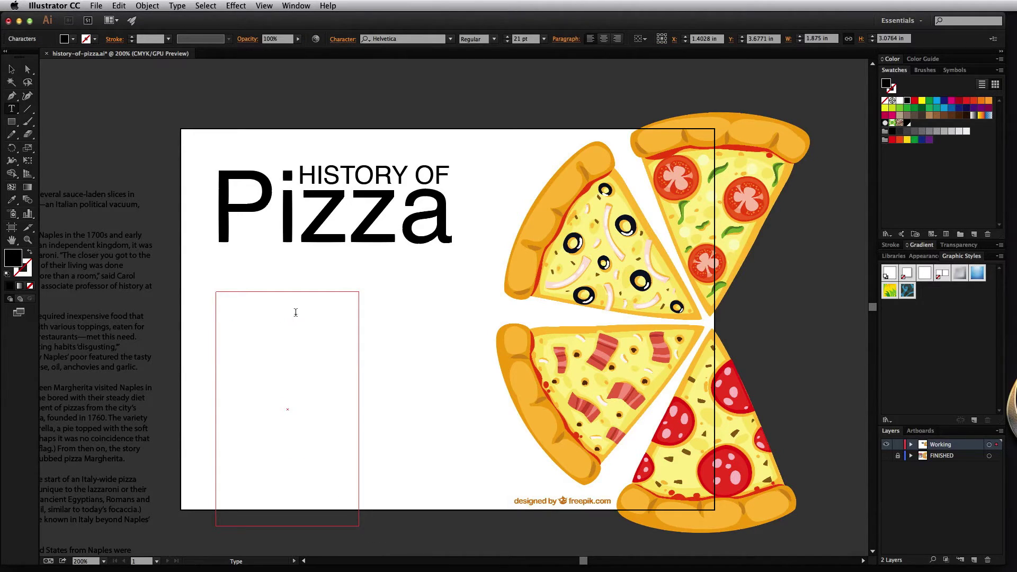
pyautogui.write('A;SLDKFJ A;LSKDJF A;LKSDJ FL;KASJD FLKAJSD FLK')
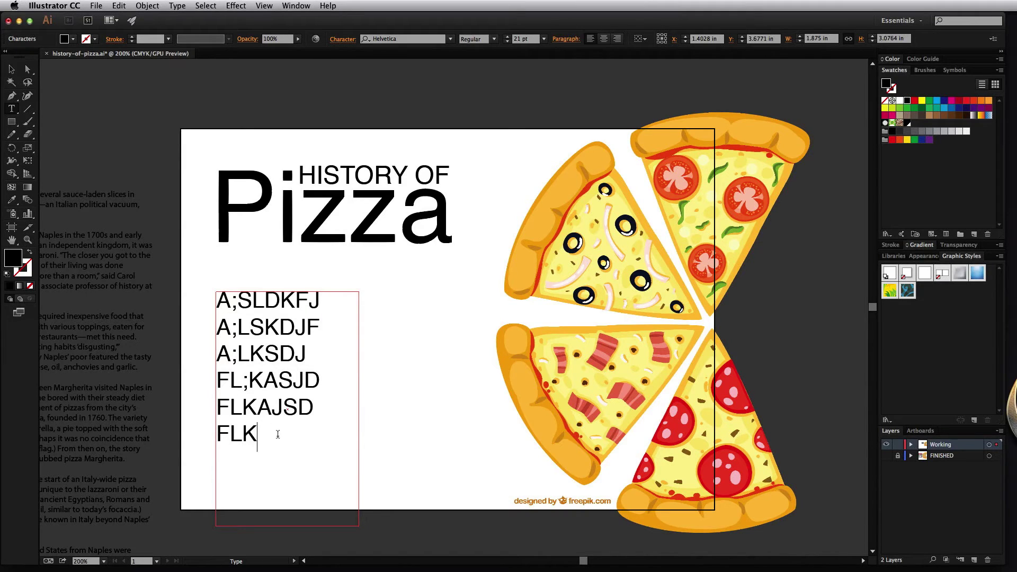
pyautogui.moveTo(268, 432); pyautogui.dragTo(189, 304)
pyautogui.press('BackSpace')
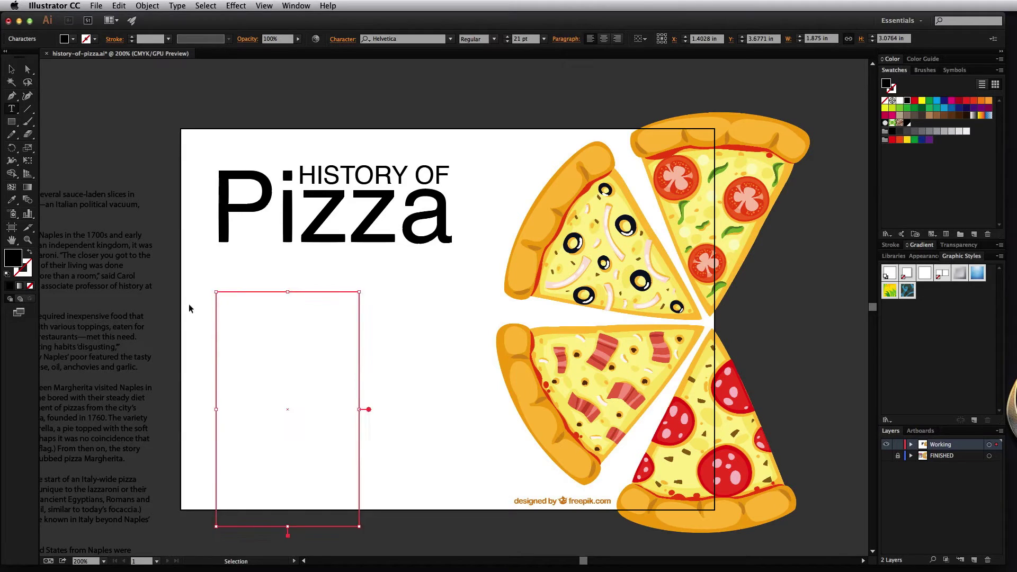
pyautogui.press('super+v')
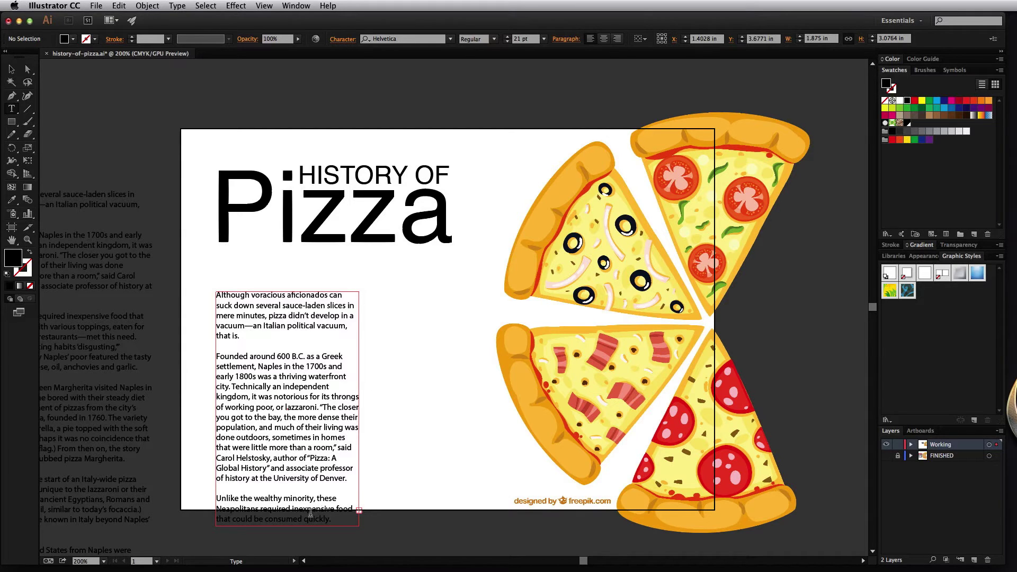
# Move the article text frame up and slightly left beneath the Pizza title
pyautogui.scroll(1, 186, 258)
pyautogui.press('v')
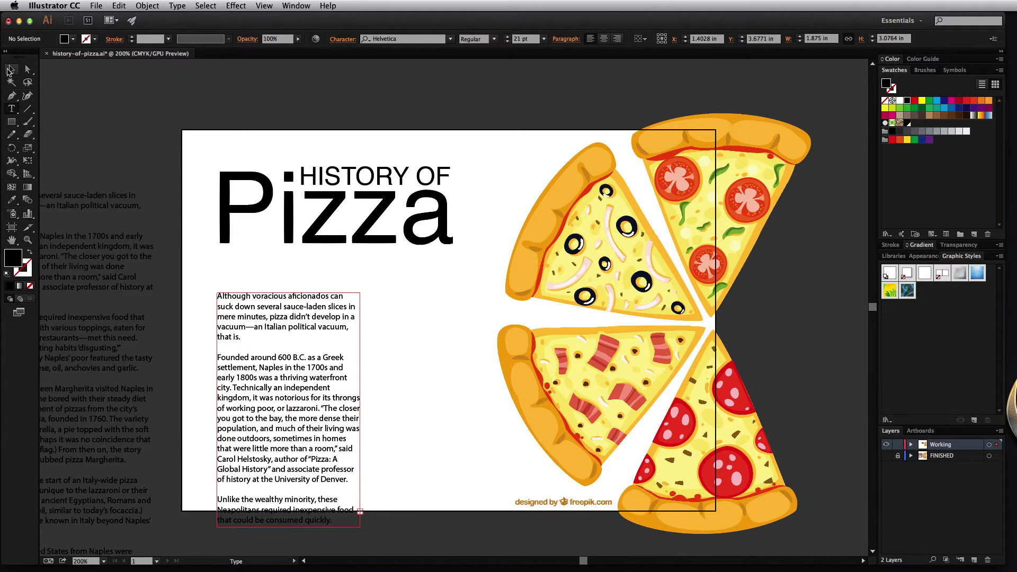
pyautogui.click(272, 402)
pyautogui.moveTo(272, 402); pyautogui.dragTo(257, 375)
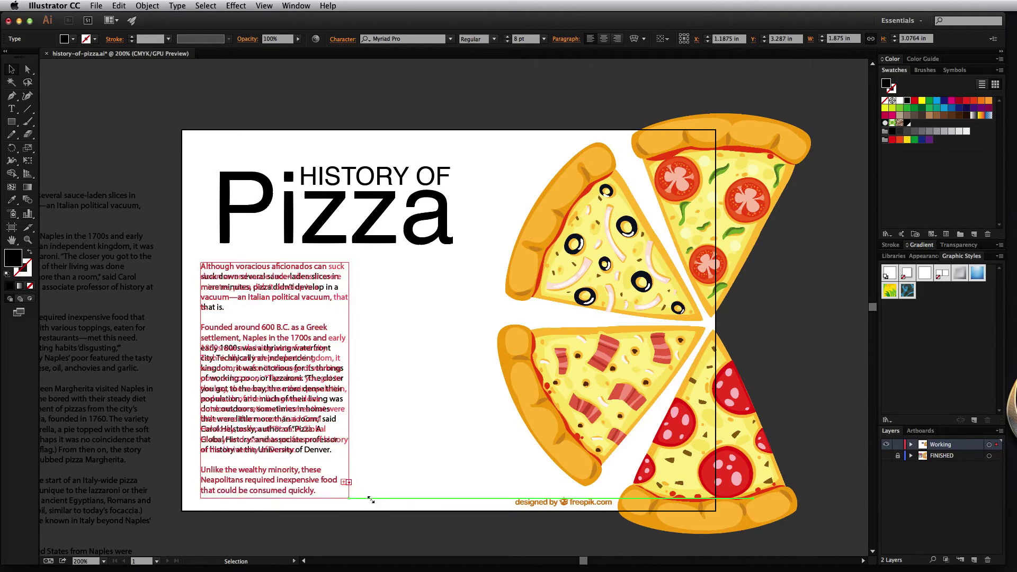
# Narrow the body text frame into a column and raise its font size to 10 pt
pyautogui.moveTo(371, 500); pyautogui.dragTo(349, 504)
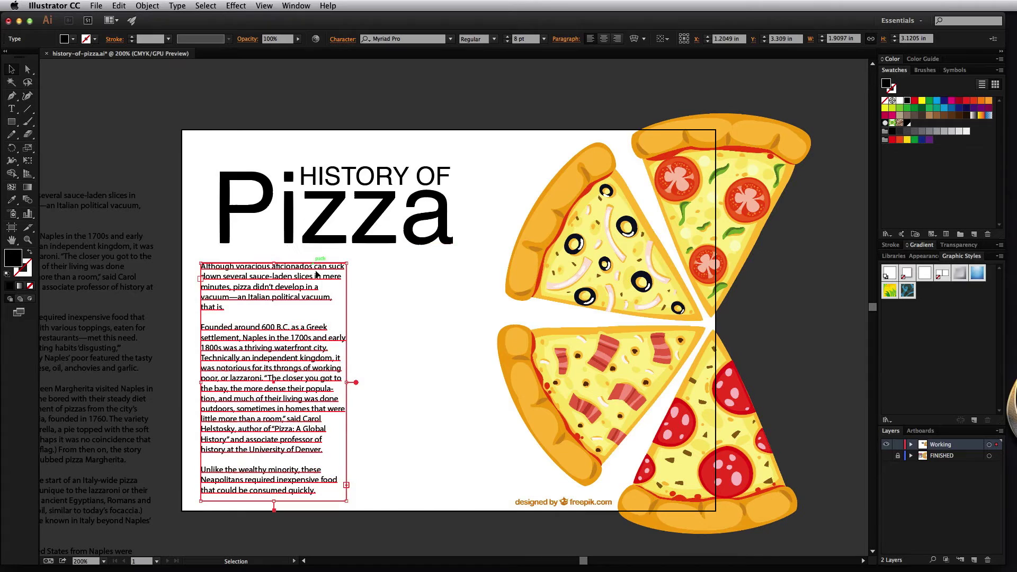
pyautogui.click(371, 369)
pyautogui.click(329, 375)
pyautogui.click(507, 37)
pyautogui.click(507, 37)
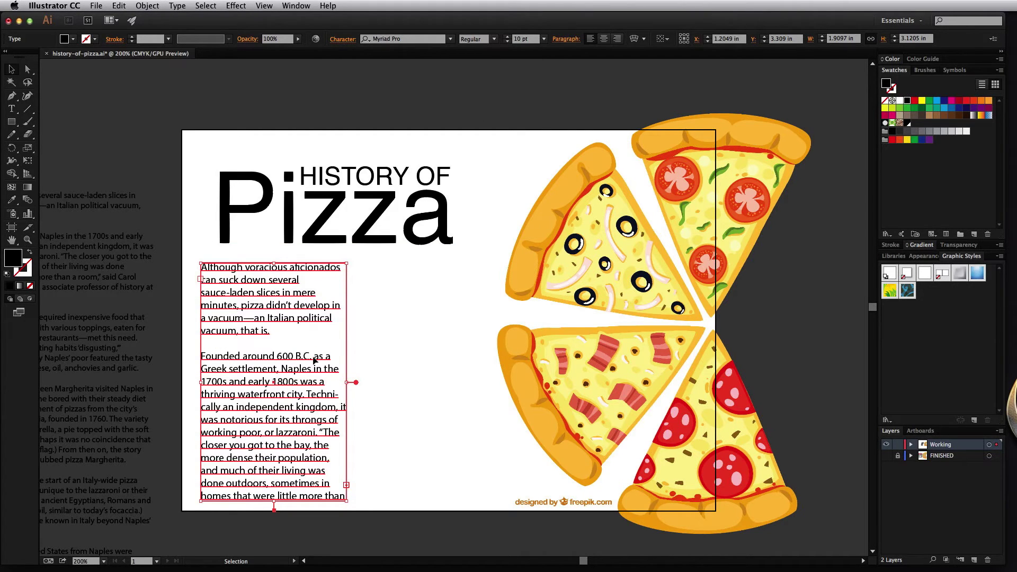
# Enlarge the words at the end of the first paragraph to 13 pt
pyautogui.doubleClick(281, 329)
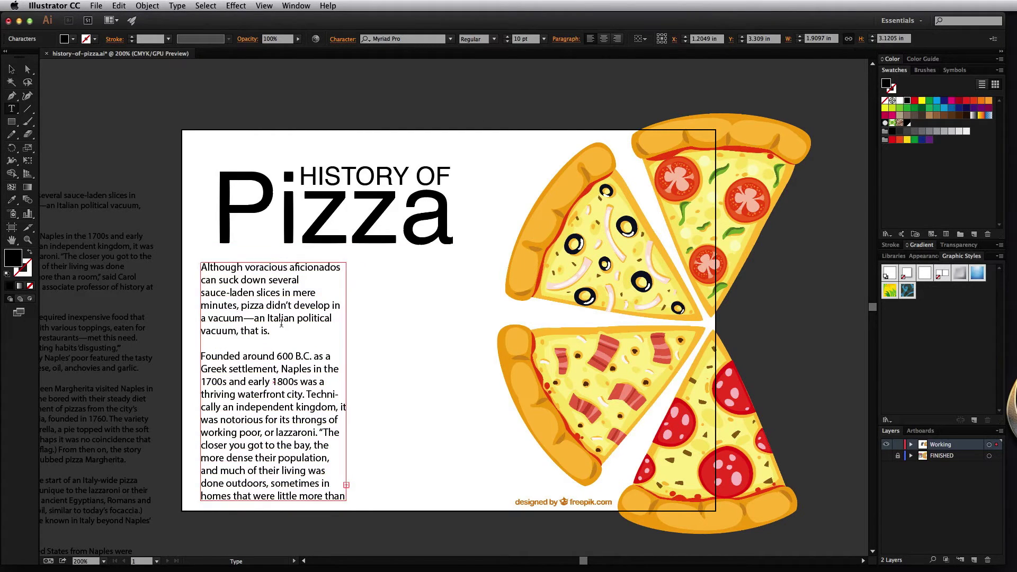
pyautogui.moveTo(281, 329); pyautogui.dragTo(257, 319)
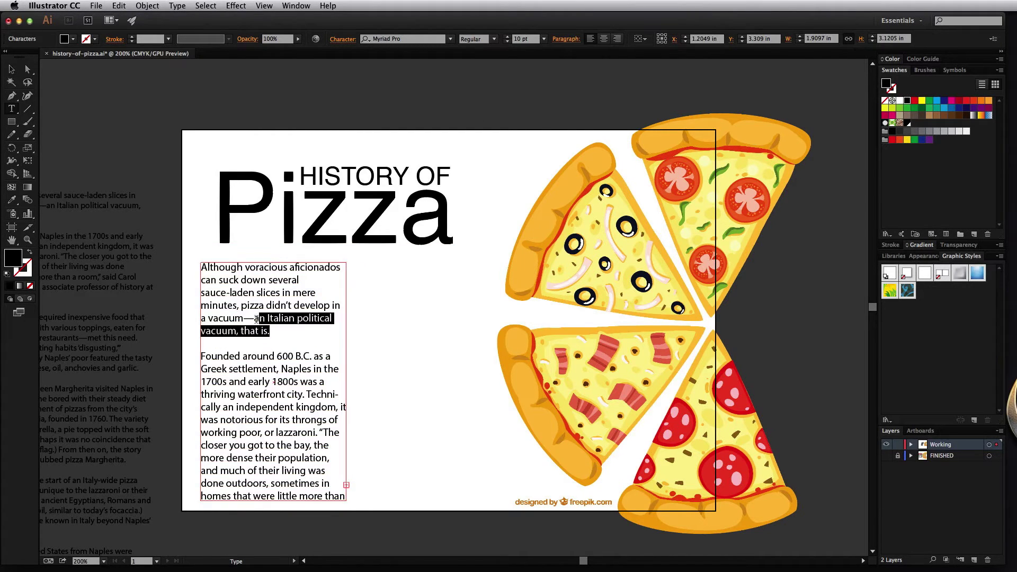
pyautogui.click(508, 37)
pyautogui.click(507, 37)
pyautogui.click(507, 37)
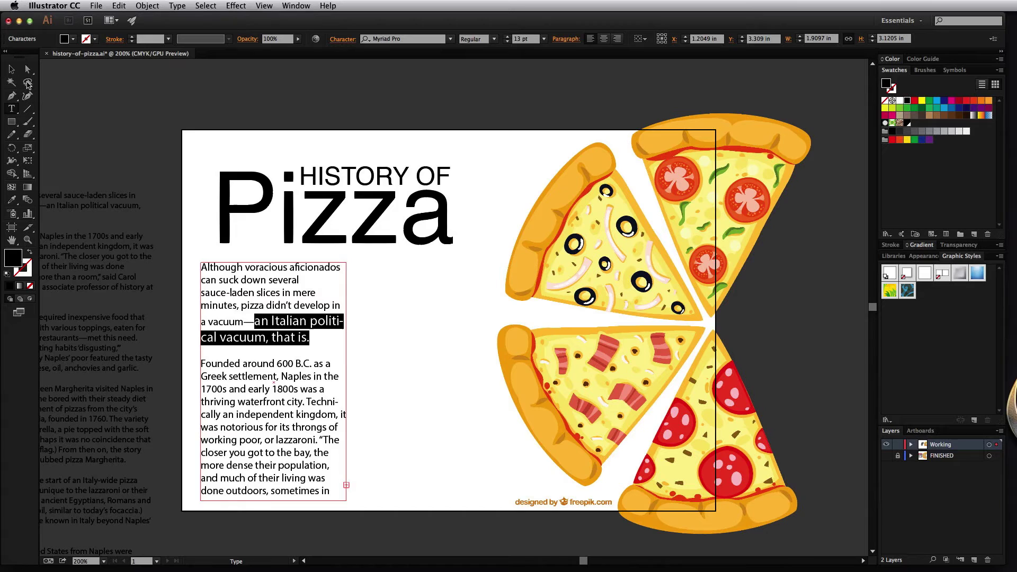
pyautogui.click(11, 70)
# Undo the font size changes so the column text returns to 9 pt, ending at 'of Denver.'
pyautogui.press('super+z')
pyautogui.press('super+z')
pyautogui.press('super+z')
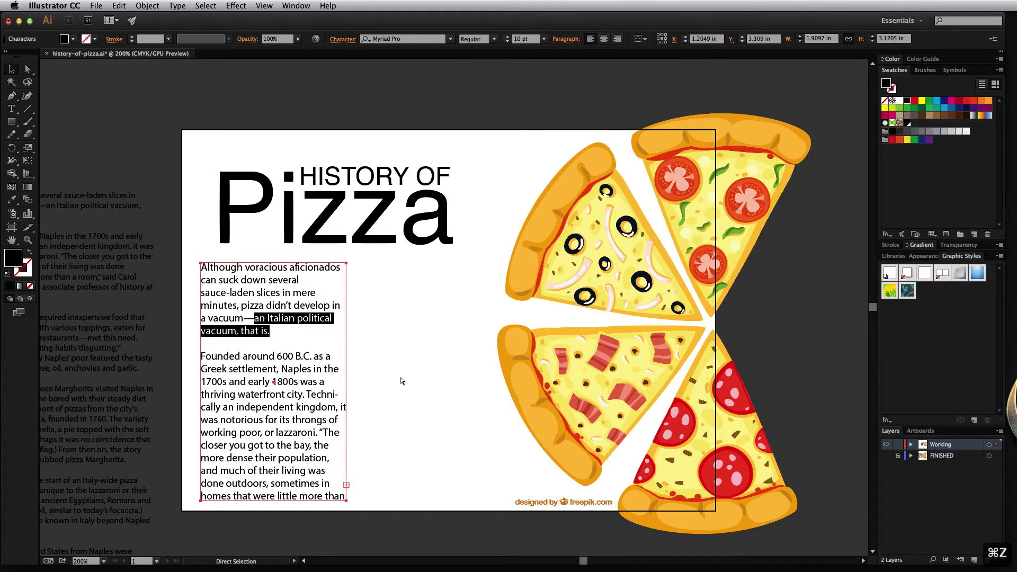
pyautogui.press('super+z')
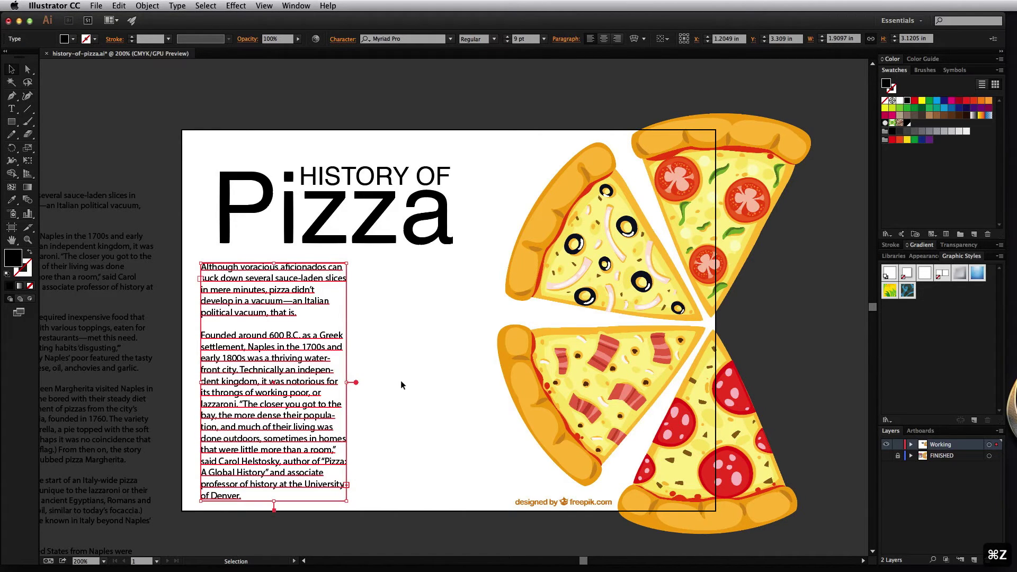
pyautogui.click(392, 380)
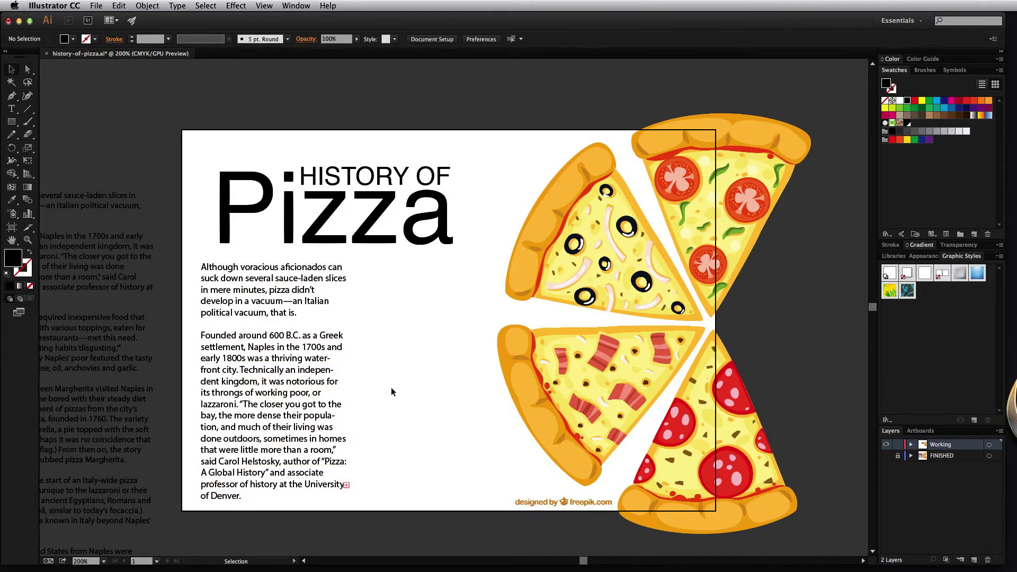
pyautogui.click(335, 404)
pyautogui.click(376, 465)
pyautogui.click(320, 335)
pyautogui.click(274, 513)
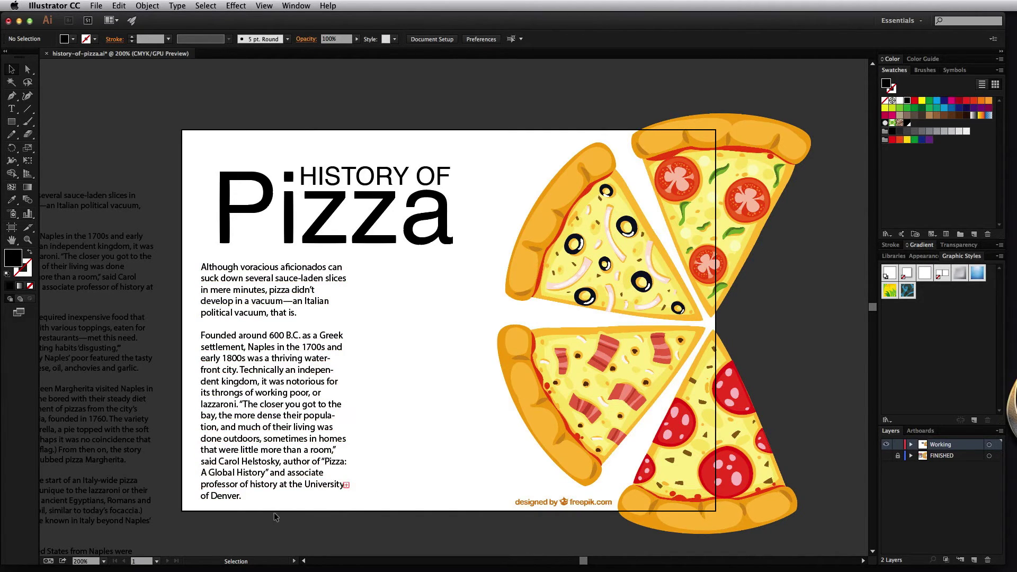
# Draw a second area text column beside the first and thread the overflow text into it
pyautogui.click(346, 484)
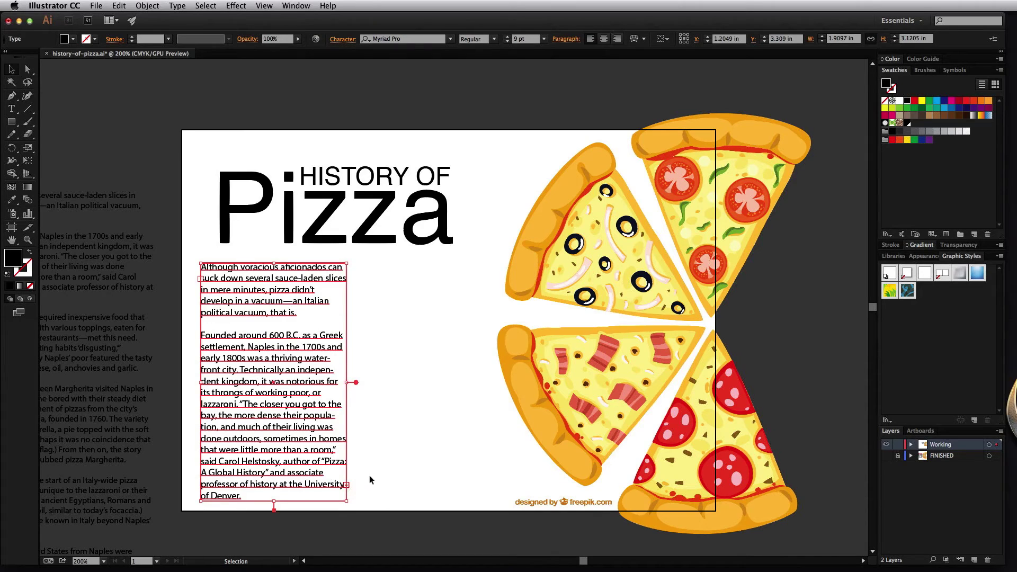
pyautogui.press('t')
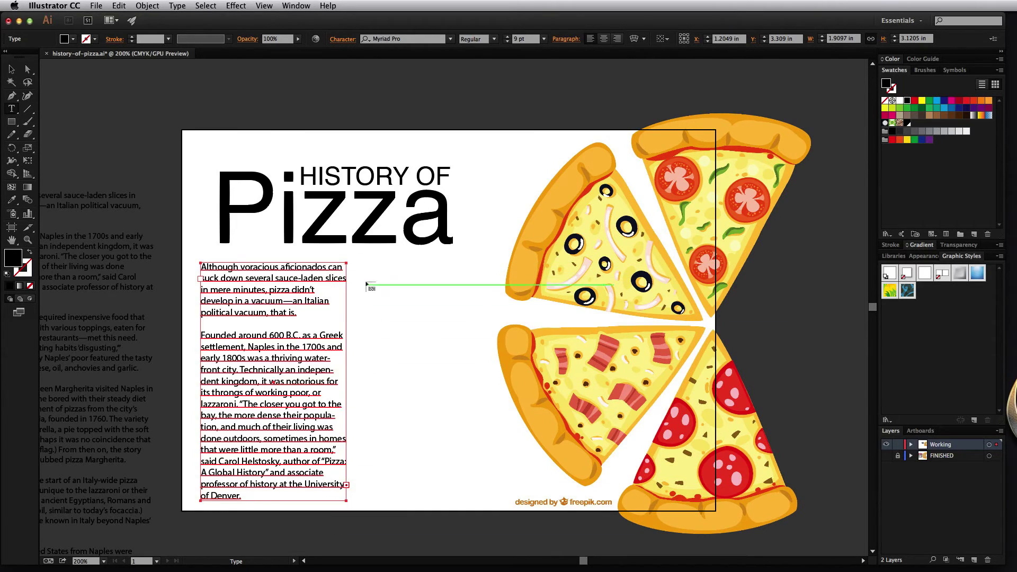
pyautogui.moveTo(356, 263); pyautogui.dragTo(504, 506)
pyautogui.press('Escape')
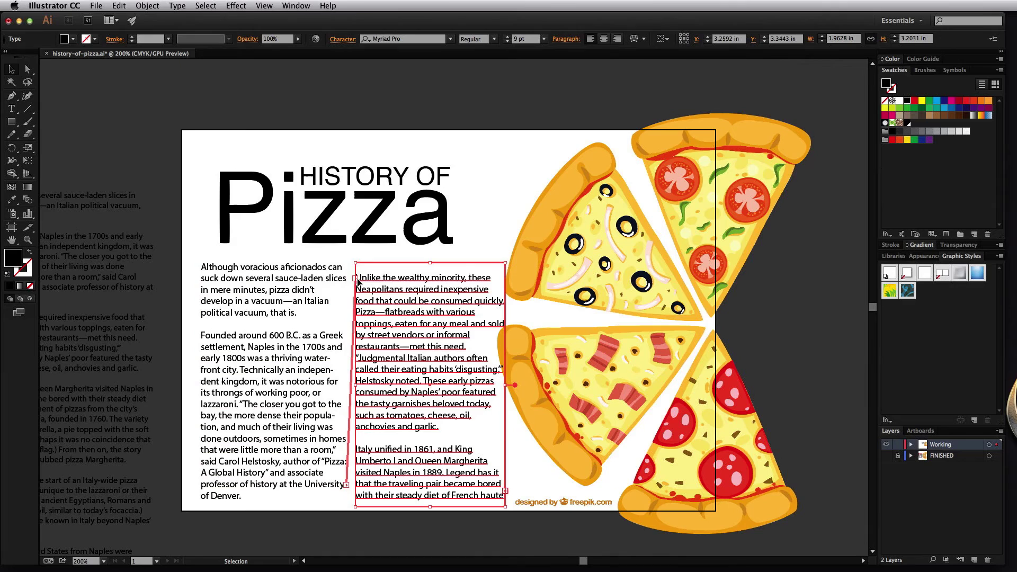
pyautogui.click(506, 492)
# Narrow the left column and shift the second column level with it so the text reflows
pyautogui.click(336, 382)
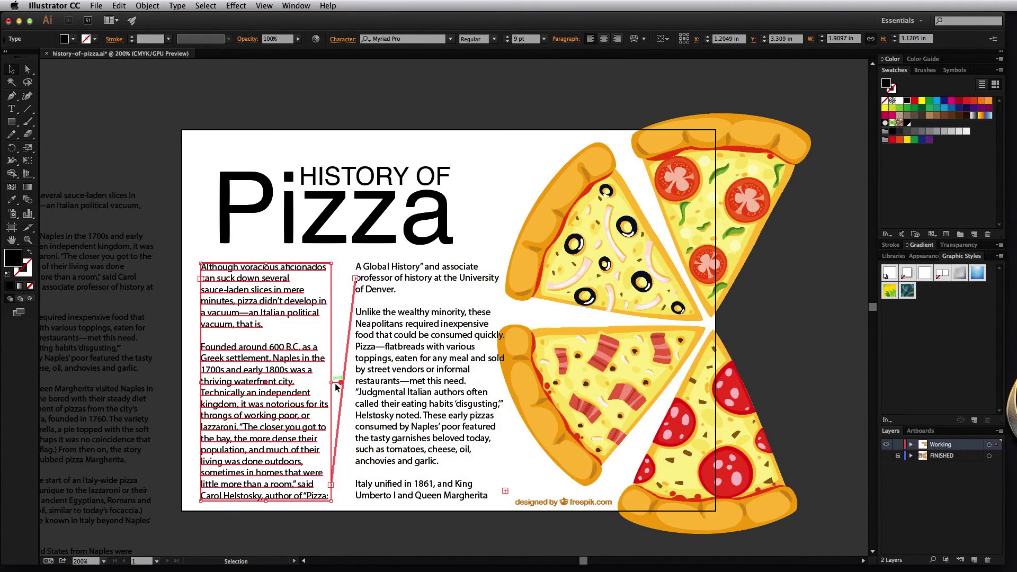
pyautogui.moveTo(418, 393); pyautogui.dragTo(449, 391)
pyautogui.click(488, 536)
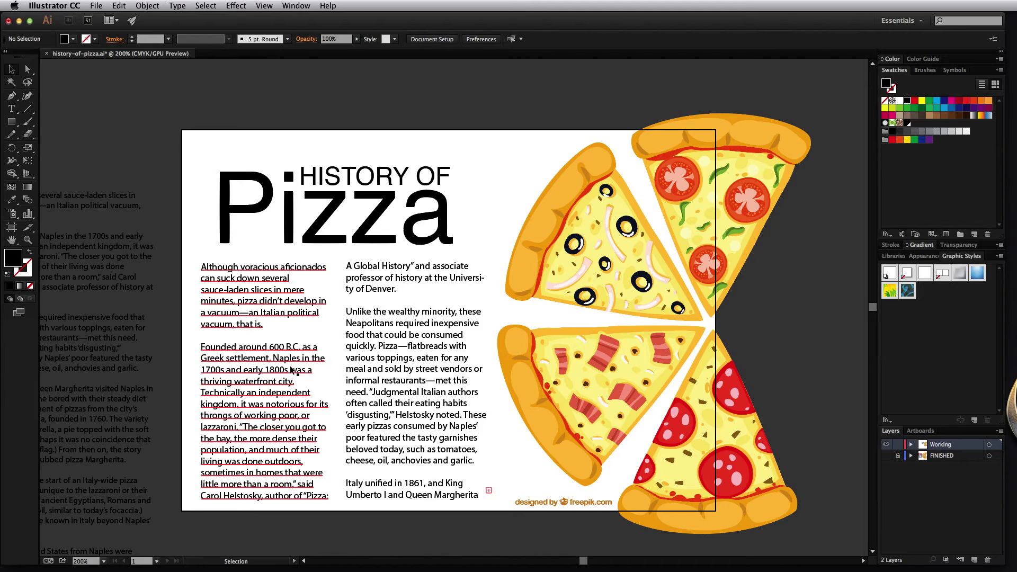
# Color both body text columns gray
pyautogui.click(272, 433)
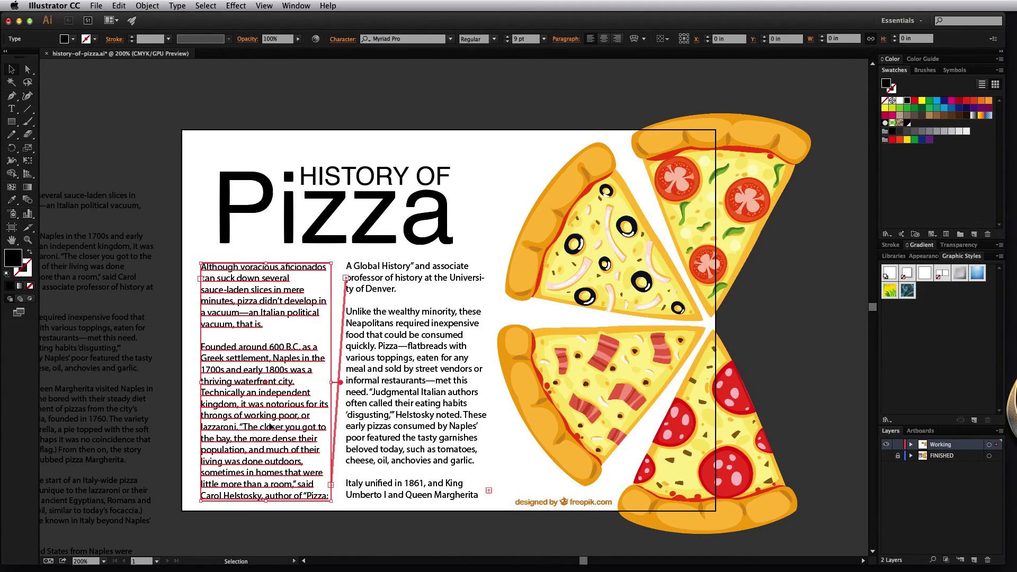
pyautogui.keyDown('shift'); pyautogui.click(412, 409); pyautogui.keyUp('shift')
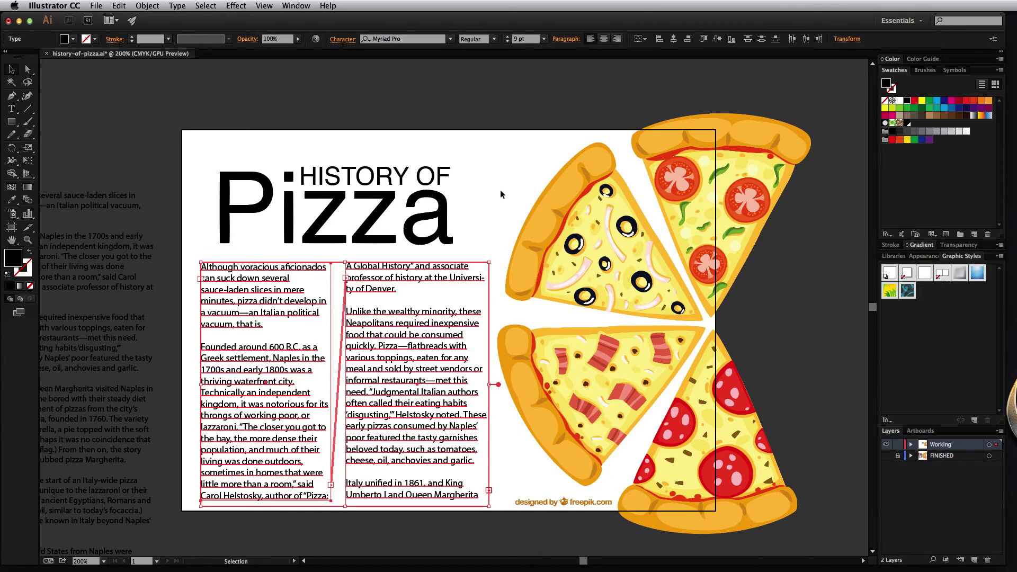
pyautogui.click(915, 133)
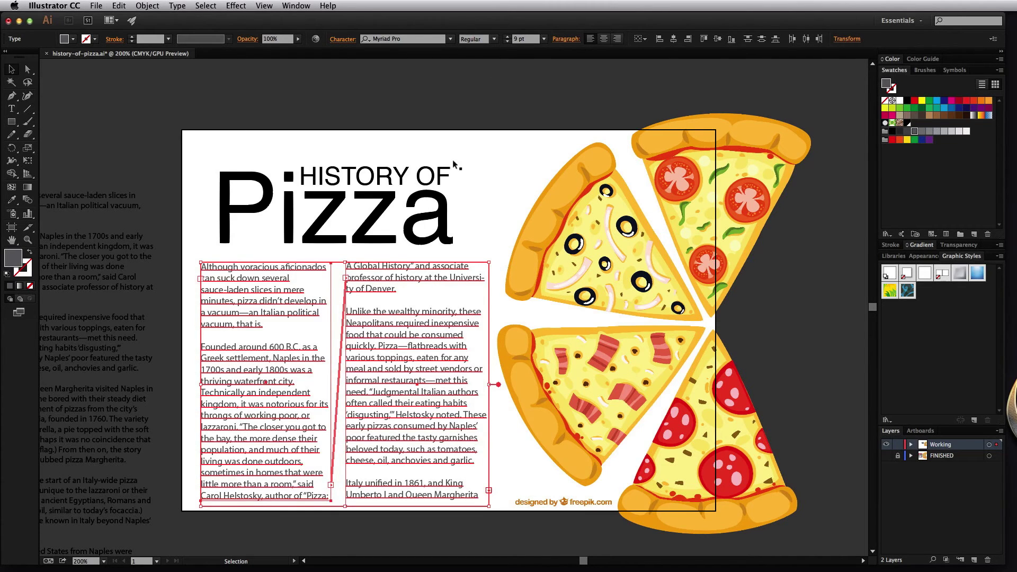
# Color the HISTORY OF heading gray and set it in Helvetica Bold
pyautogui.click(446, 176)
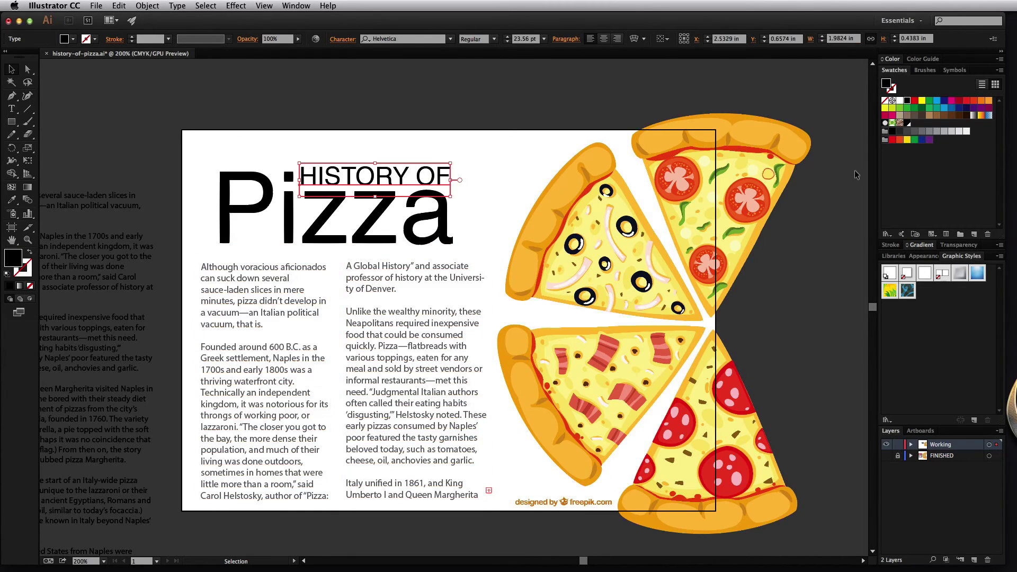
pyautogui.click(917, 135)
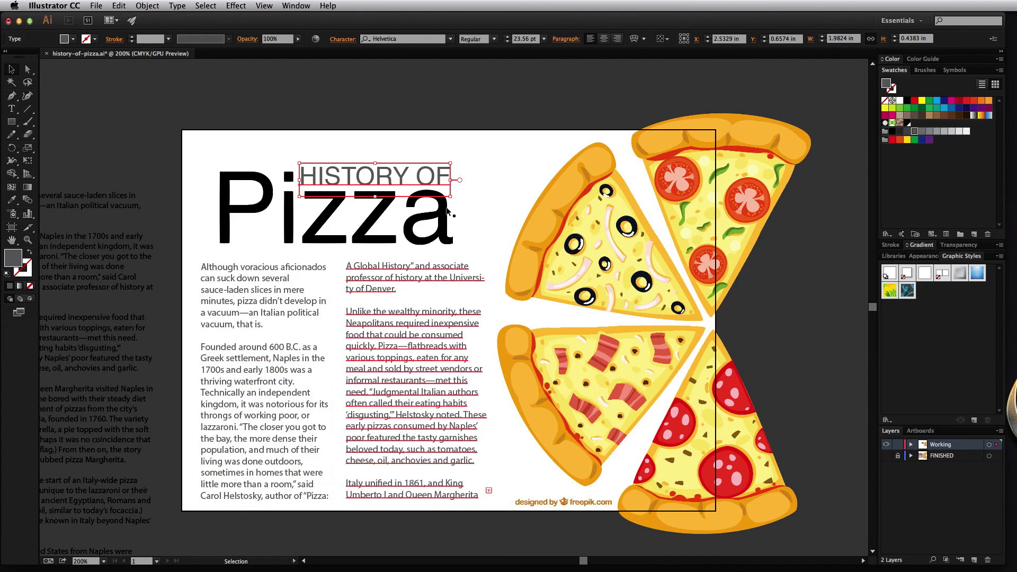
pyautogui.click(497, 40)
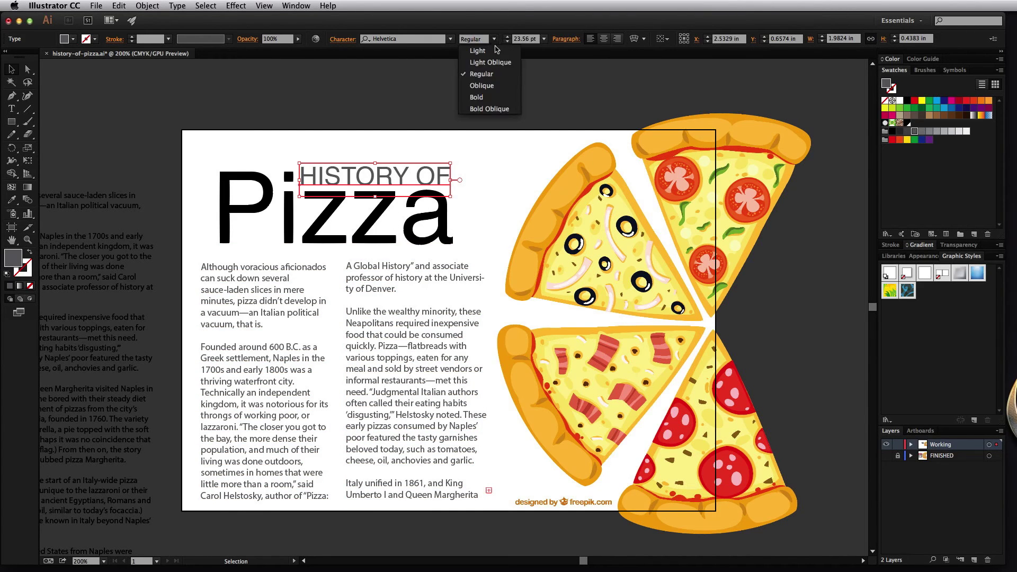
pyautogui.click(498, 98)
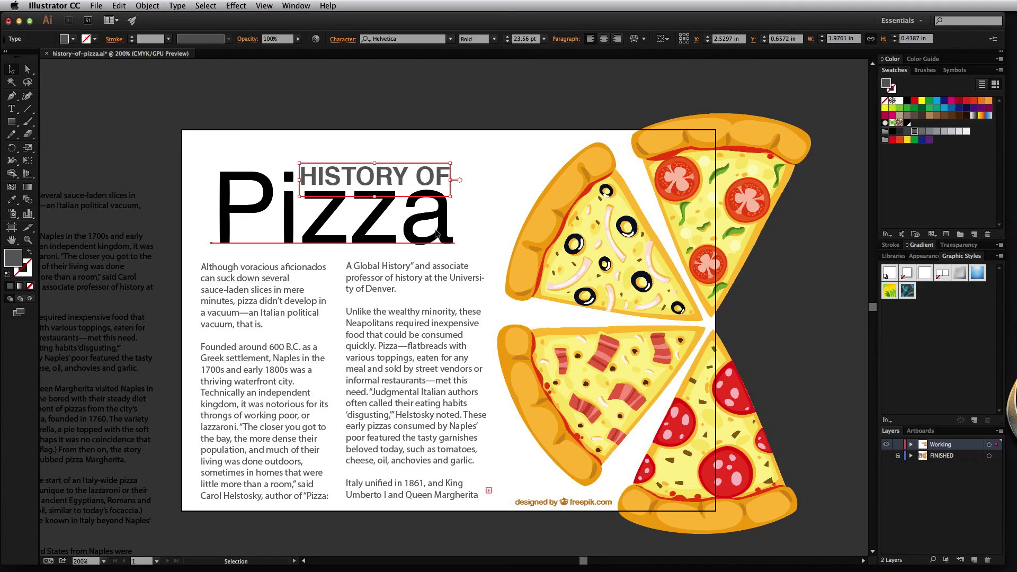
pyautogui.click(452, 191)
pyautogui.click(451, 39)
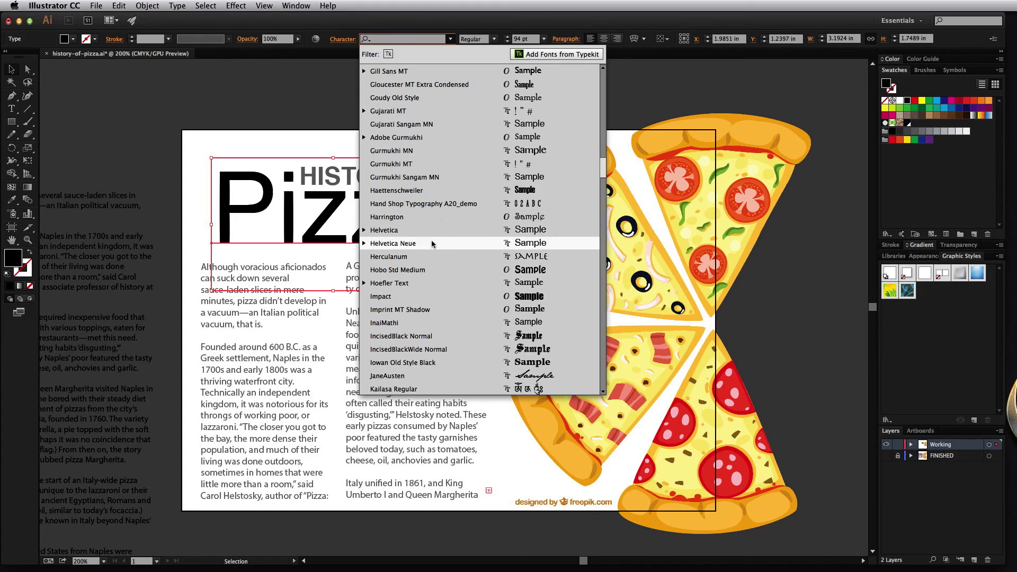
# Set the Pizza title in Iowan Old Style Black and color it dark red
pyautogui.scroll(-3, 434, 249)
pyautogui.click(425, 327)
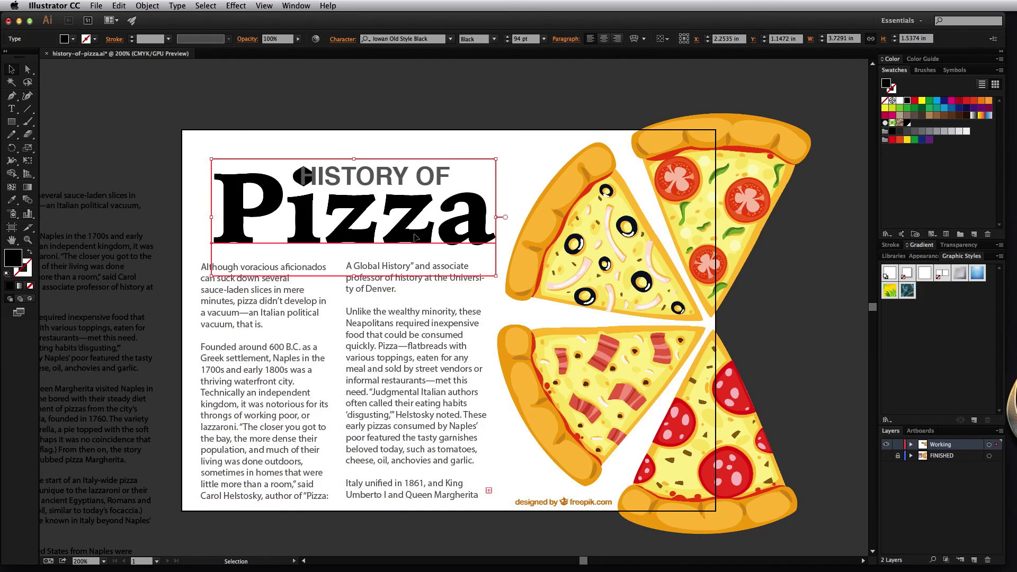
pyautogui.click(960, 101)
# Reposition the Pizza title and enlarge the HISTORY OF heading above its right side
pyautogui.moveTo(473, 229); pyautogui.dragTo(477, 208)
pyautogui.click(428, 178)
pyautogui.click(451, 110)
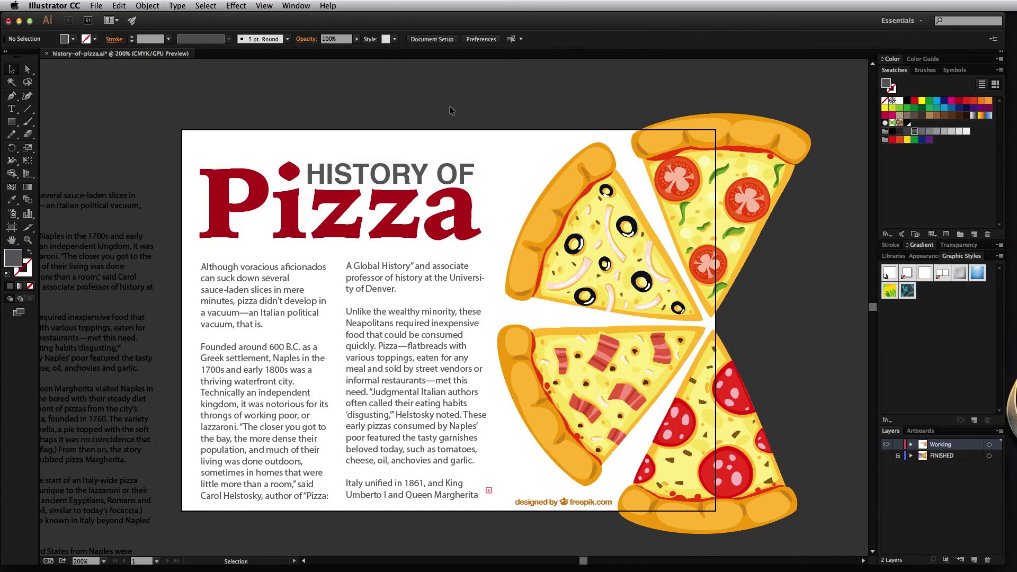